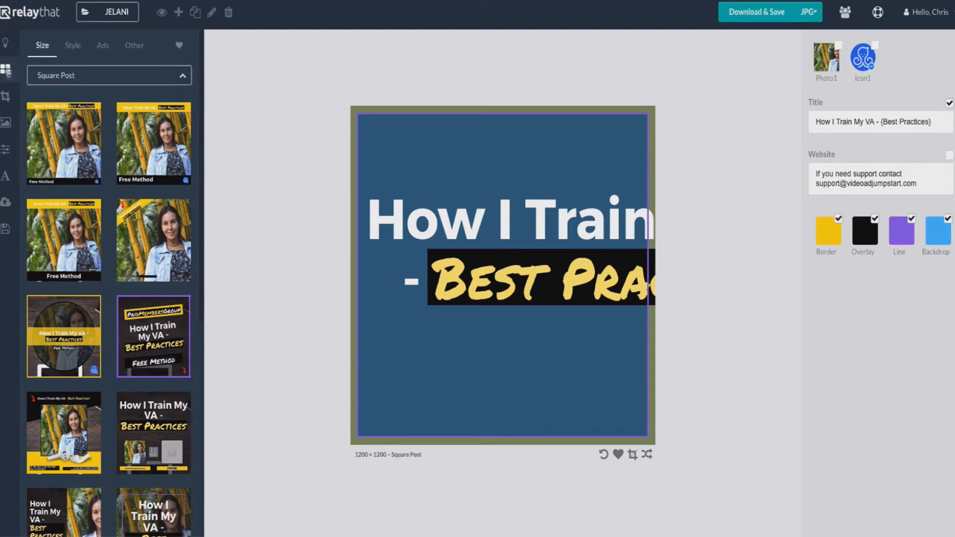
Browse the available design sizes and switch the layout list from Square Post to YouTube Thumb.
click(51, 76)
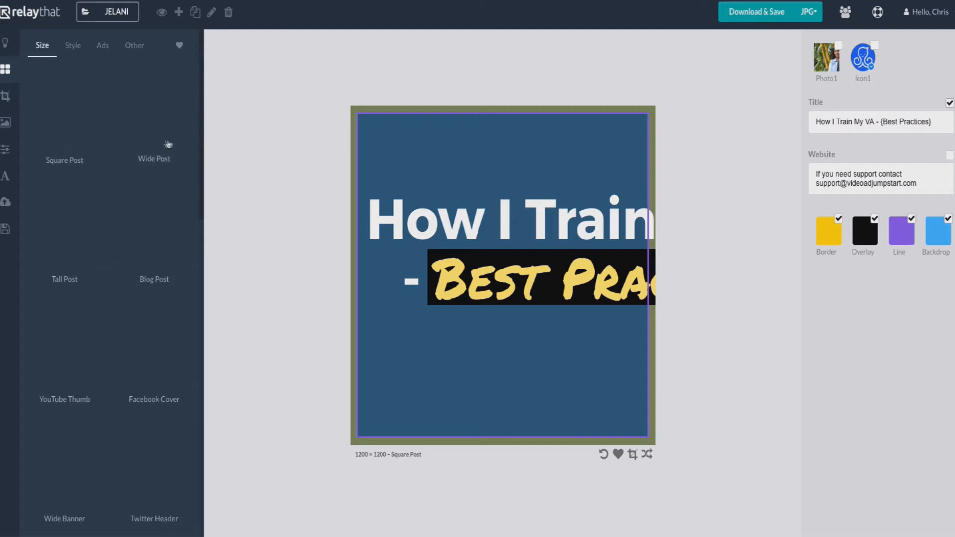
scroll(65, 267, down, 4)
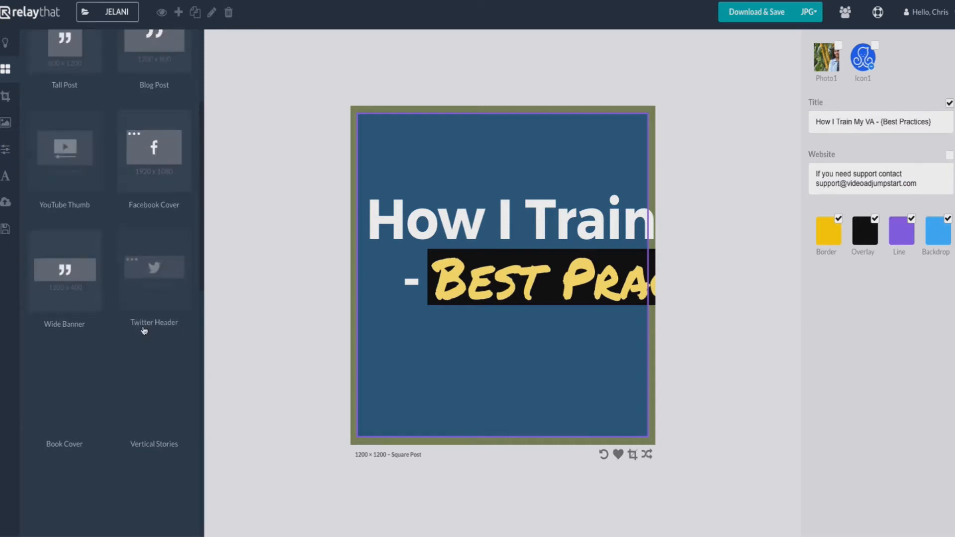
scroll(158, 348, down, 2)
scroll(177, 359, down, 4)
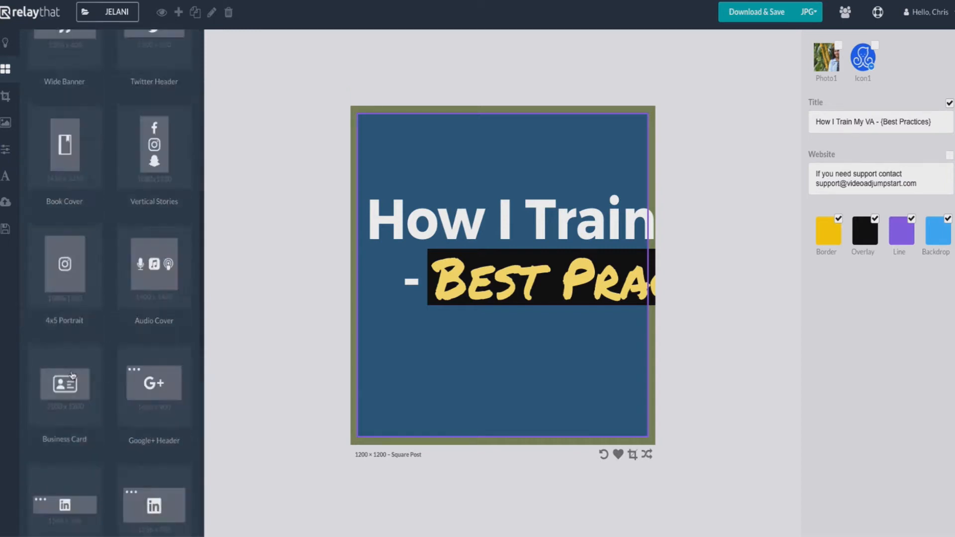
scroll(107, 144, up, 8)
scroll(106, 145, up, 2)
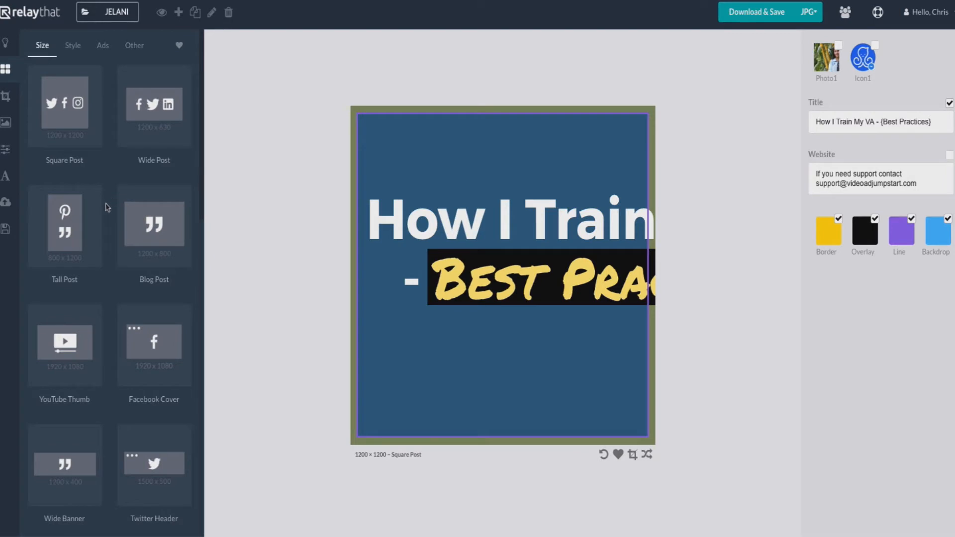
click(76, 348)
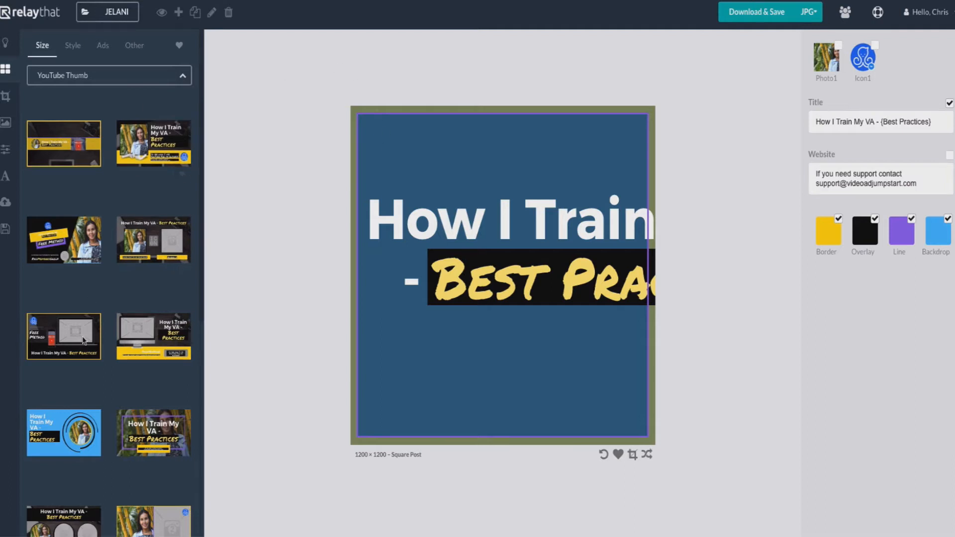
Apply the favourited YouTube thumbnail layout with a slanted black title band and yellow stripe.
scroll(87, 318, down, 7)
scroll(82, 336, down, 3)
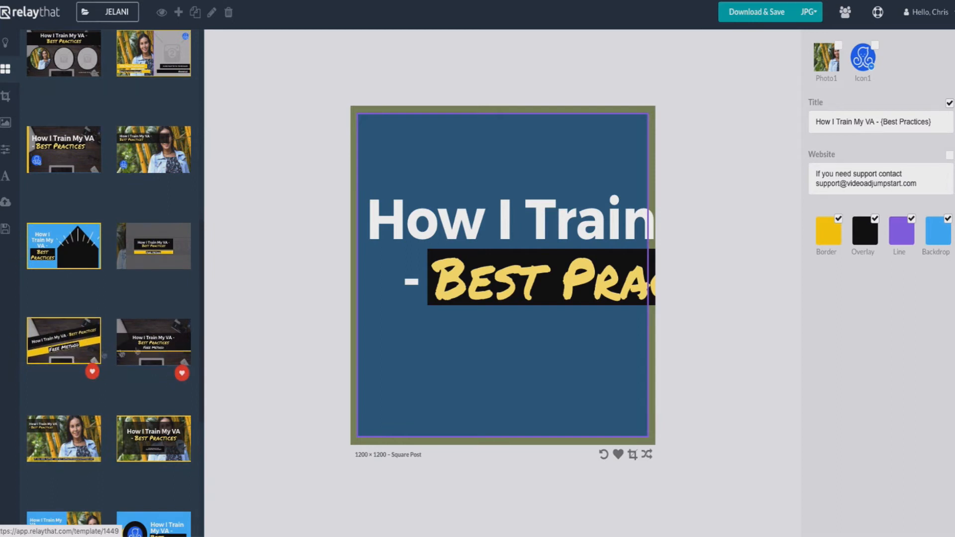
click(69, 360)
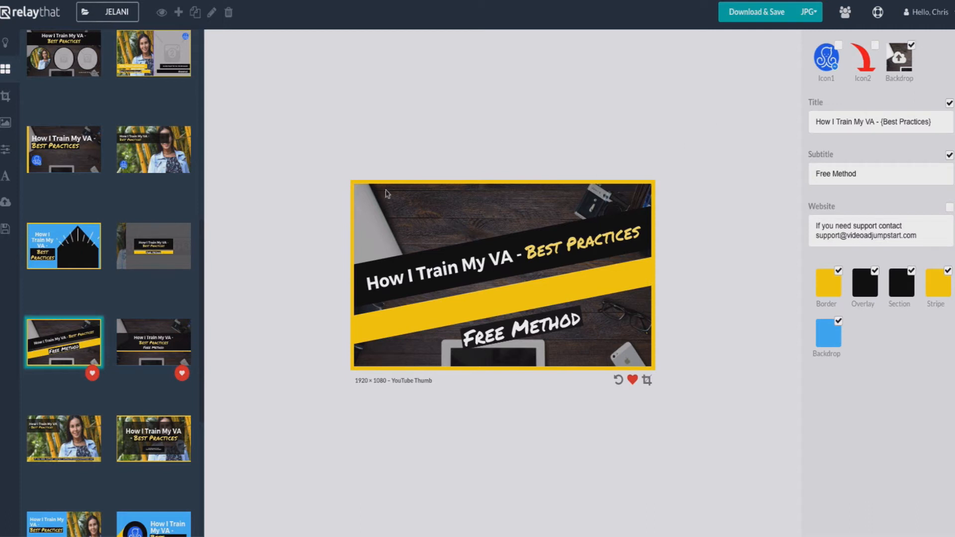
Open the image picker and cancel it, and toggle the backdrop photo off and back on.
click(535, 209)
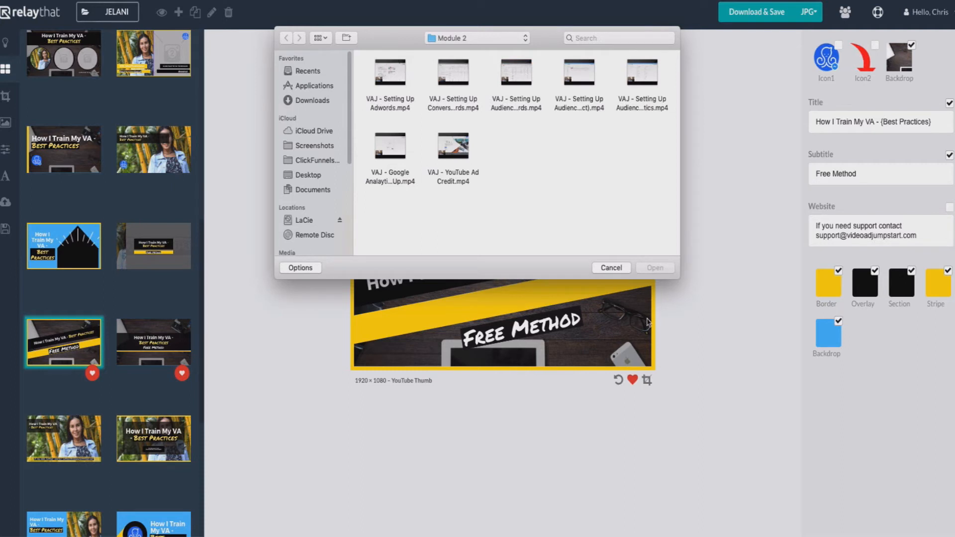
click(621, 269)
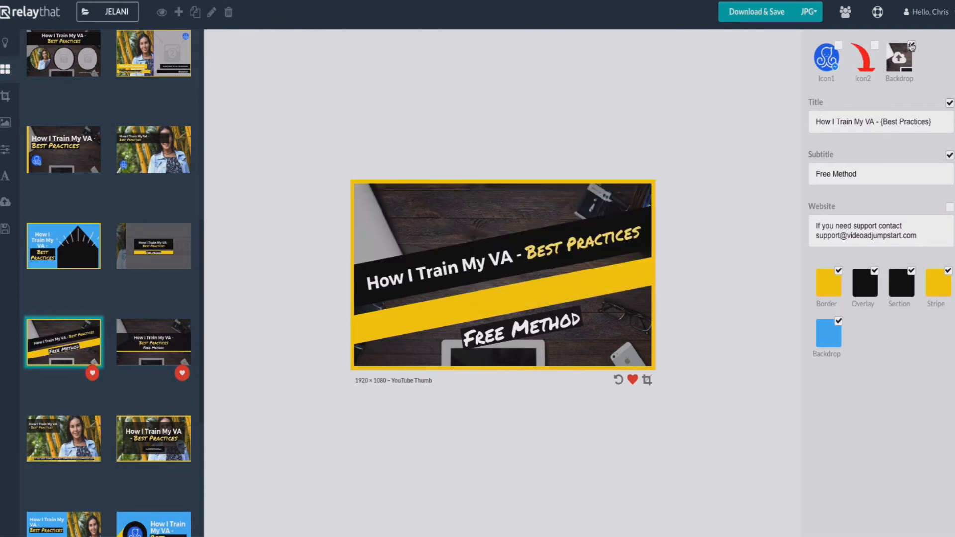
click(911, 46)
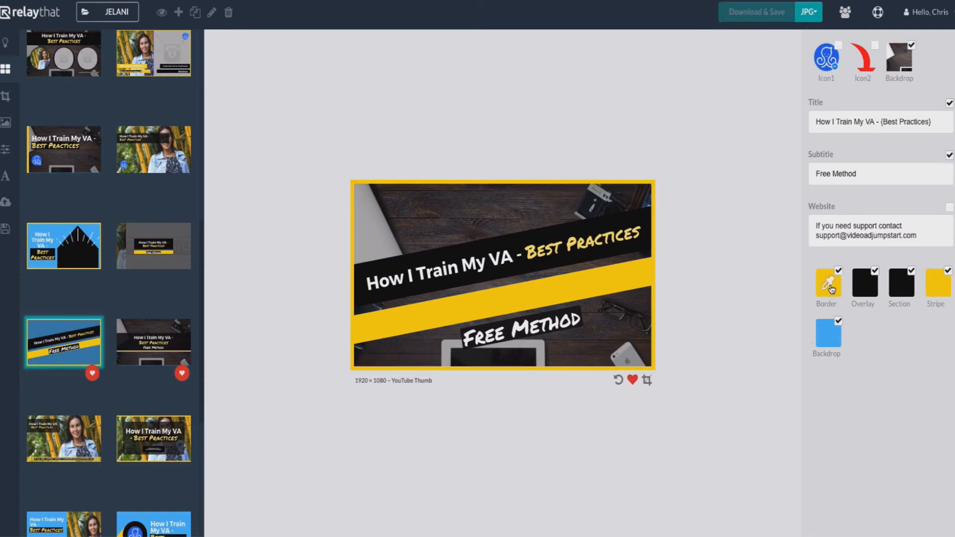
Try red as the border color, and set it back to yellow.
click(829, 287)
click(484, 201)
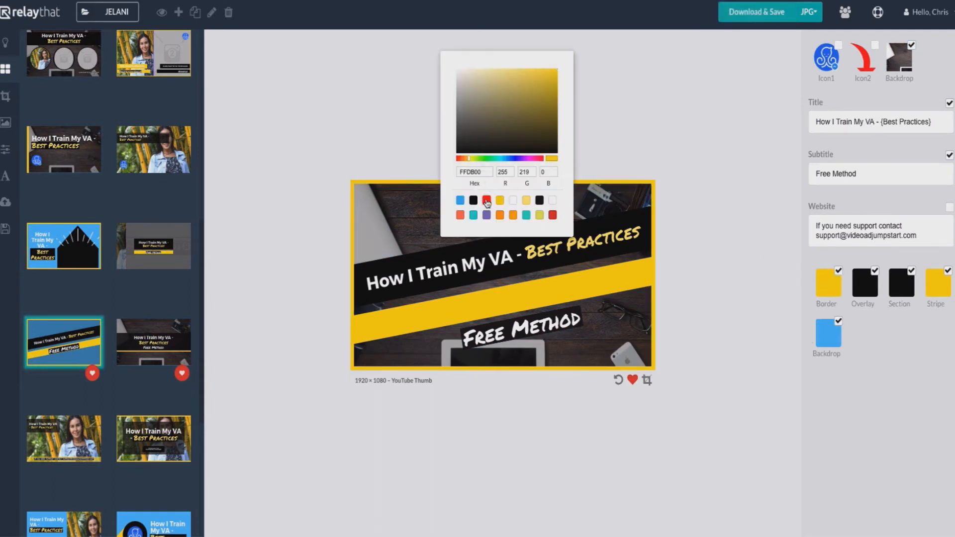
click(499, 200)
click(713, 256)
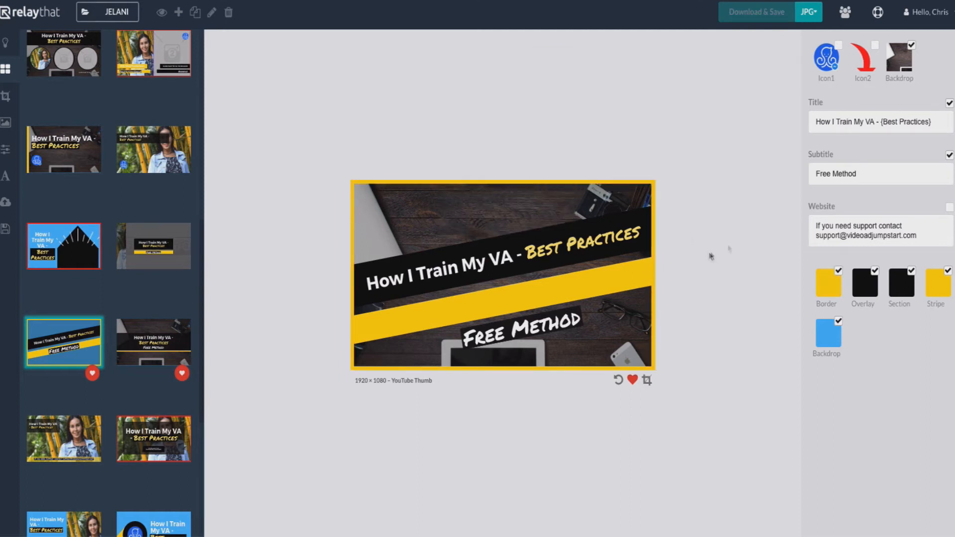
Open and close the overlay's color picker, and switch the overlay off and on again.
click(874, 274)
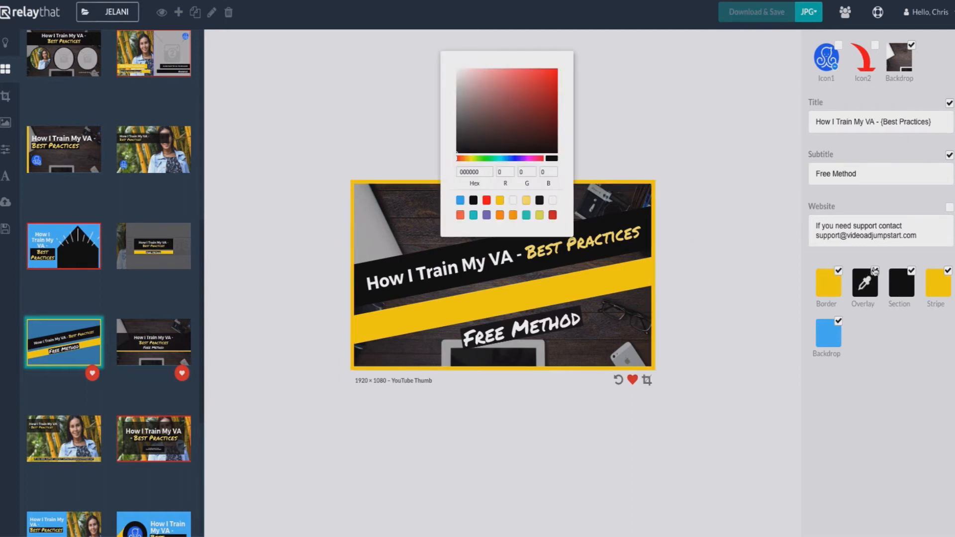
click(691, 171)
click(874, 272)
click(874, 272)
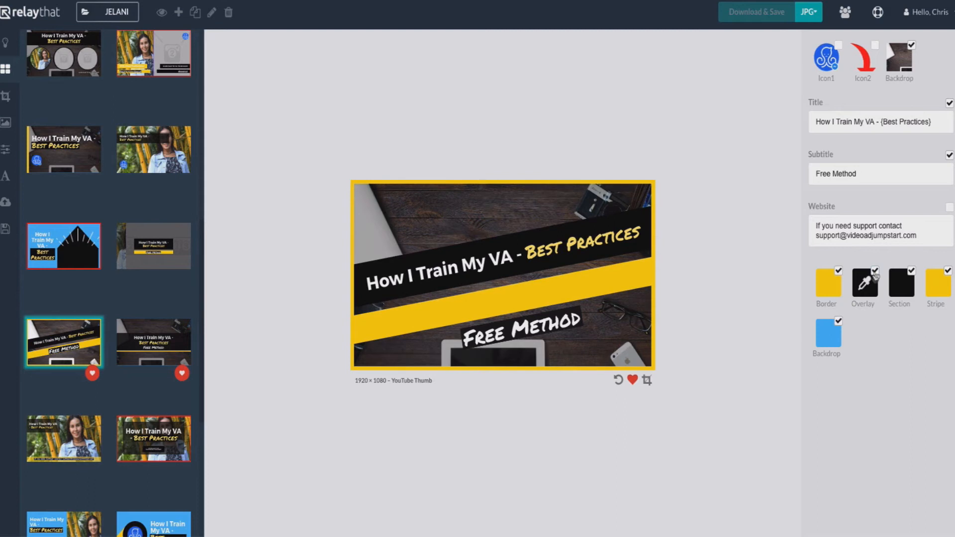
Try blue and red as the overlay color, and return it to black.
click(865, 284)
click(460, 200)
click(486, 201)
click(473, 200)
click(759, 267)
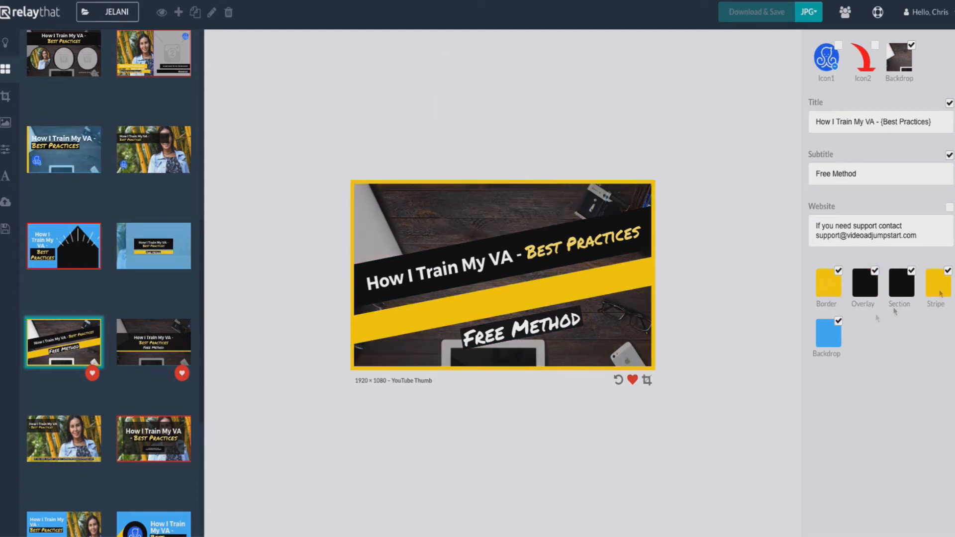
Toggle the visibility of the subtitle, title and website text, ending with only title and subtitle shown.
click(949, 157)
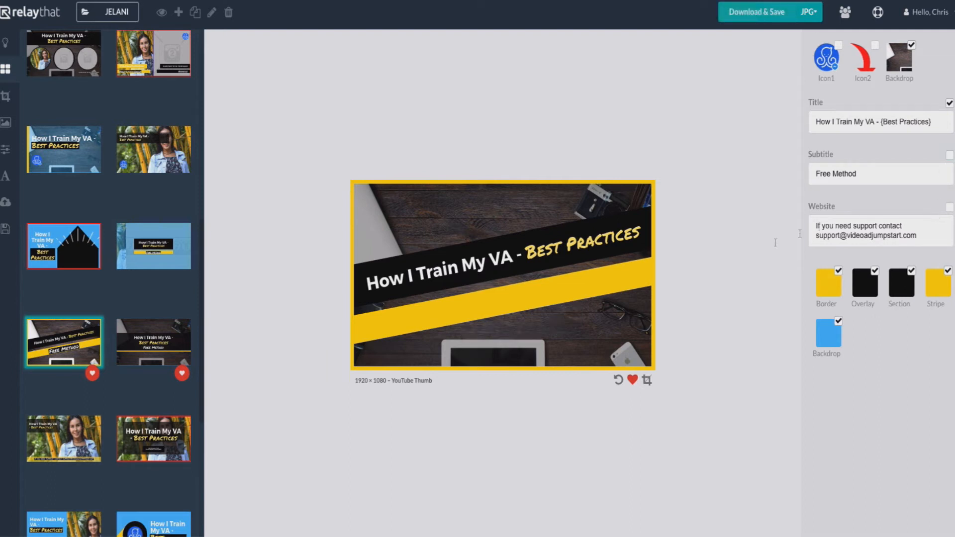
click(949, 156)
click(949, 156)
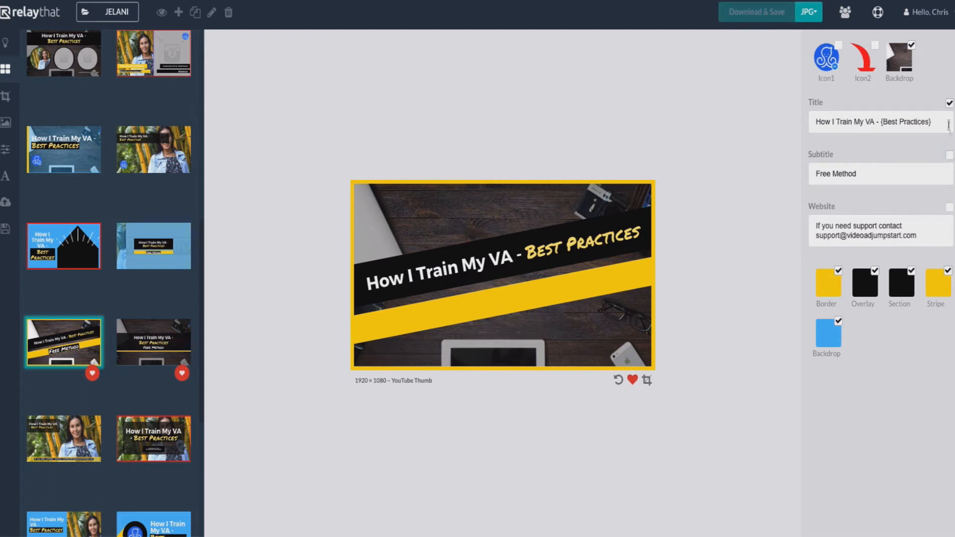
click(948, 103)
click(949, 103)
click(949, 209)
click(949, 209)
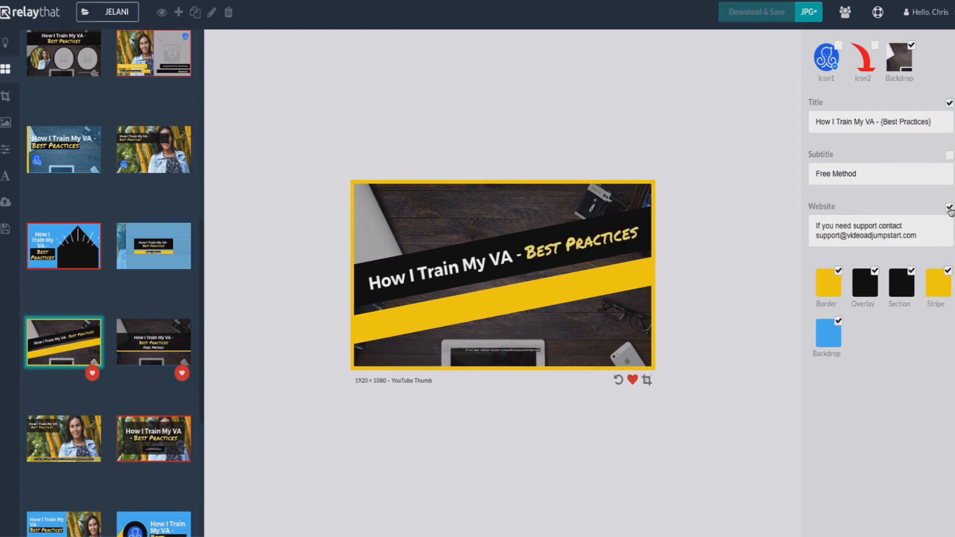
click(949, 156)
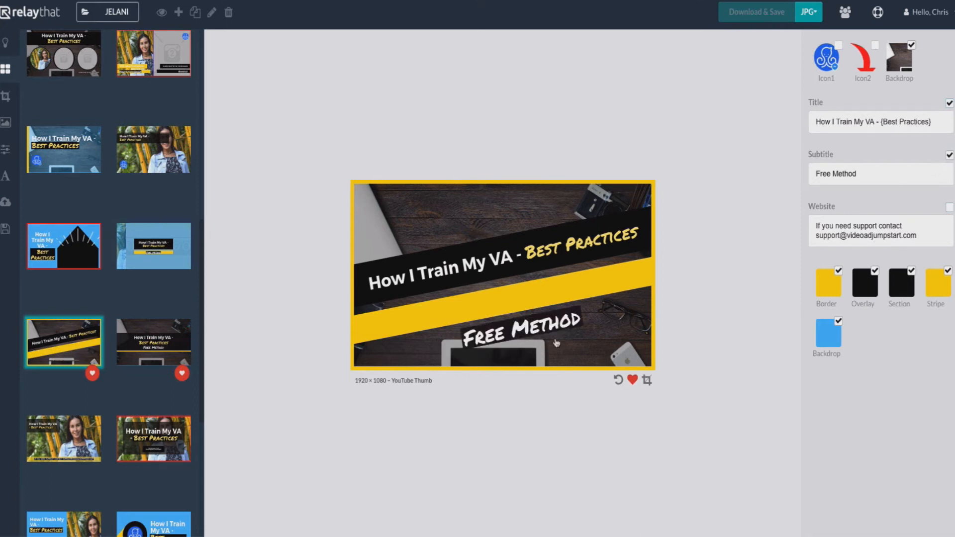
Move the Free Method subtitle up onto the yellow stripe and browse the fonts available for it.
click(528, 332)
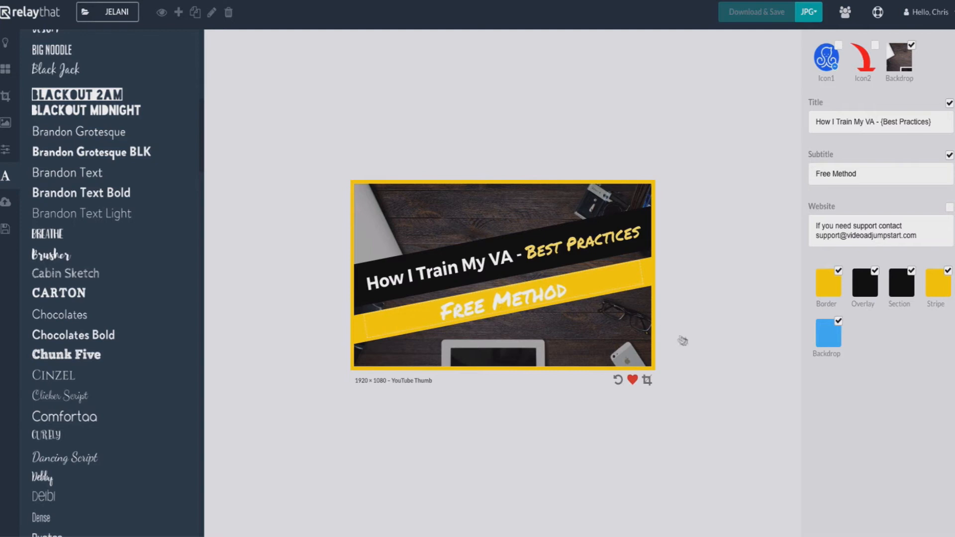
scroll(87, 325, up, 10)
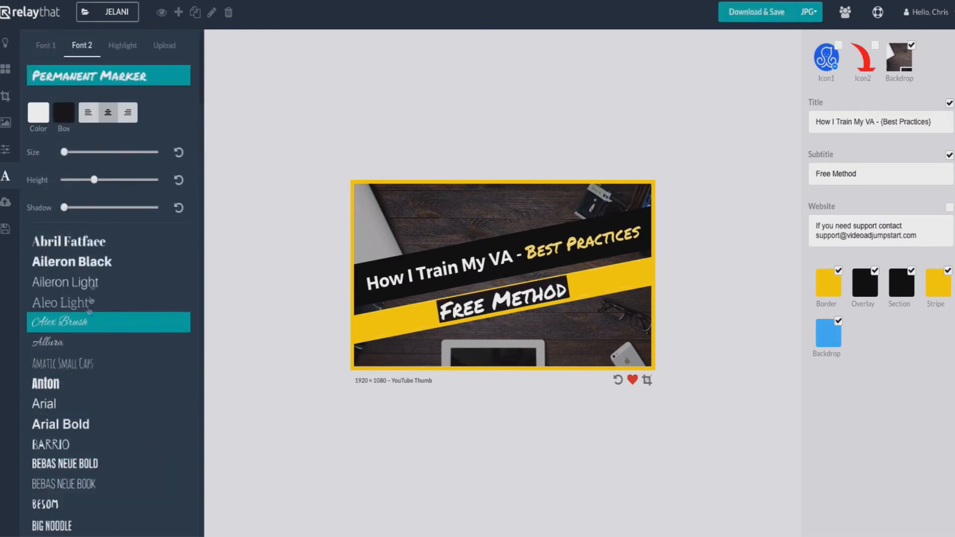
scroll(109, 369, down, 1)
scroll(110, 369, down, 5)
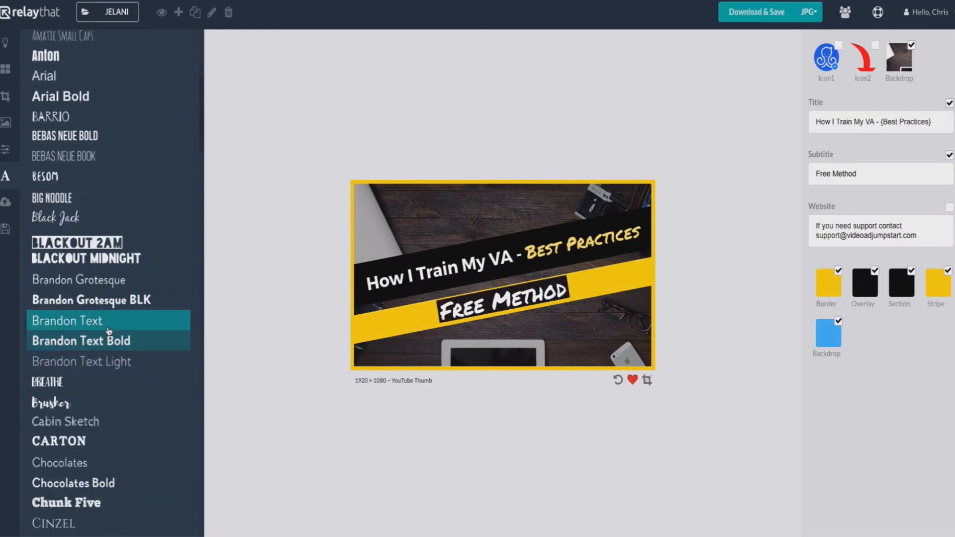
scroll(110, 398, up, 6)
Compare the Font 1 and Font 2 settings and look through the whole font list.
click(46, 48)
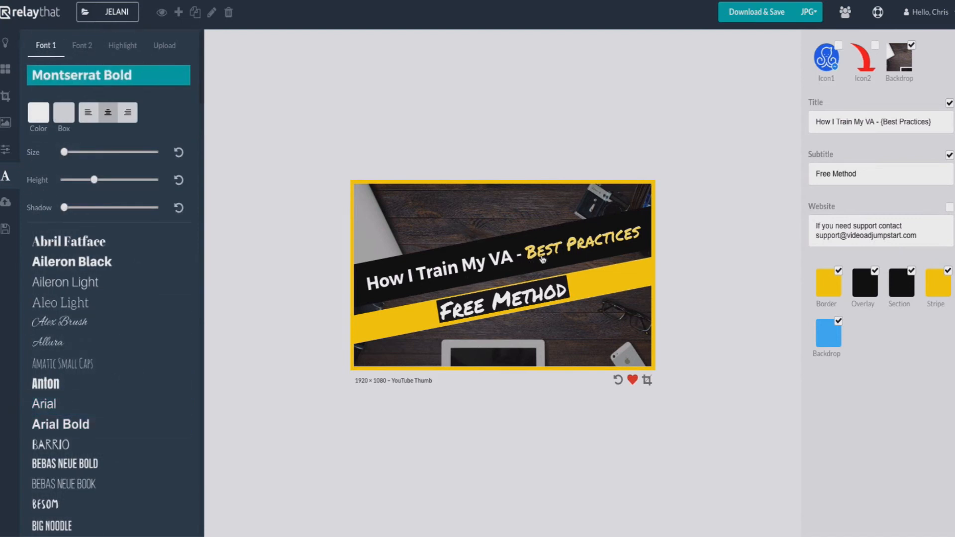
click(87, 48)
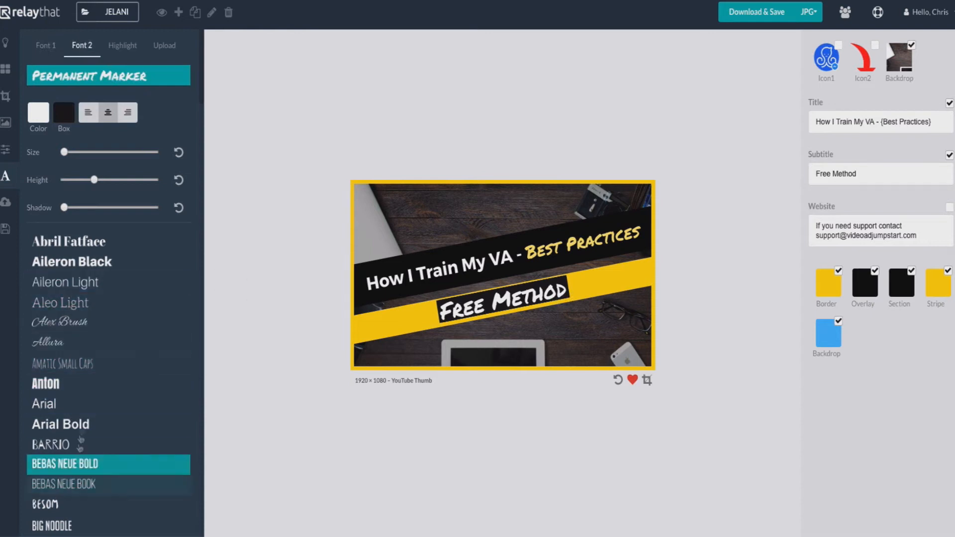
scroll(74, 447, down, 20)
scroll(82, 456, down, 20)
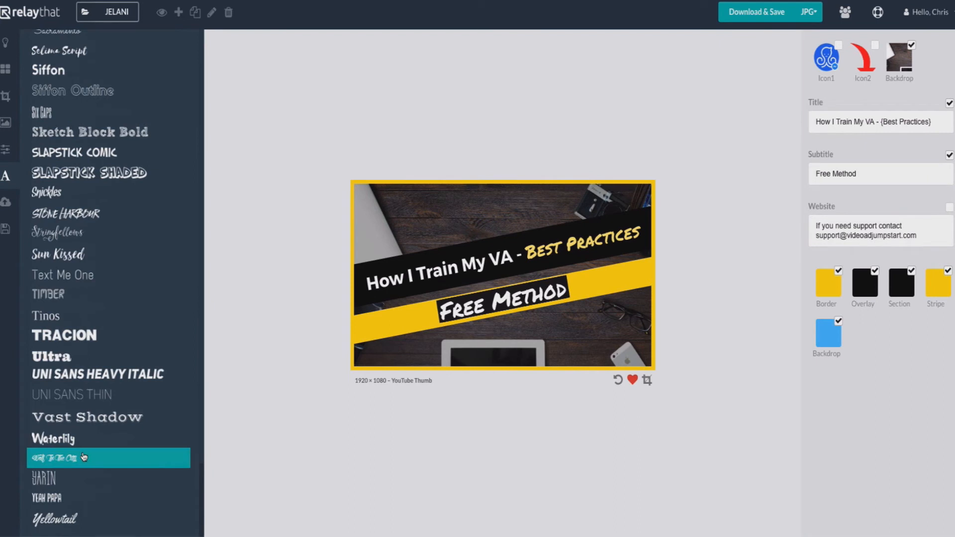
scroll(107, 334, up, 20)
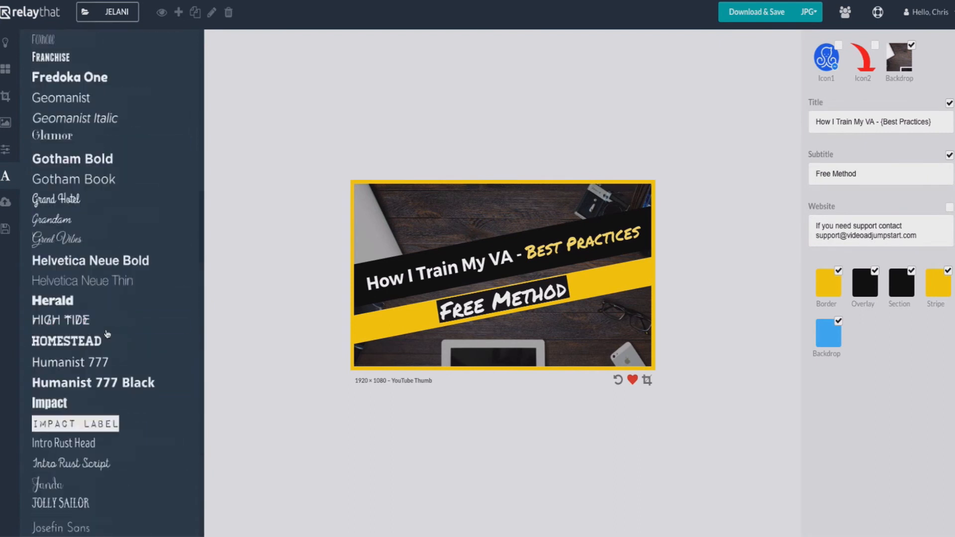
scroll(107, 333, up, 8)
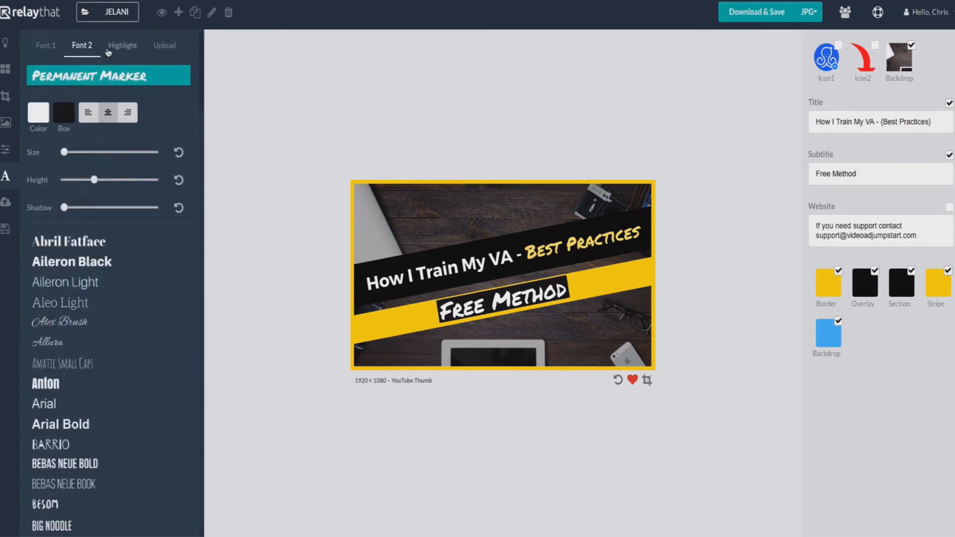
Show the highlight font settings, remove the curly brackets around Best Practices in the title, and add them back.
click(123, 46)
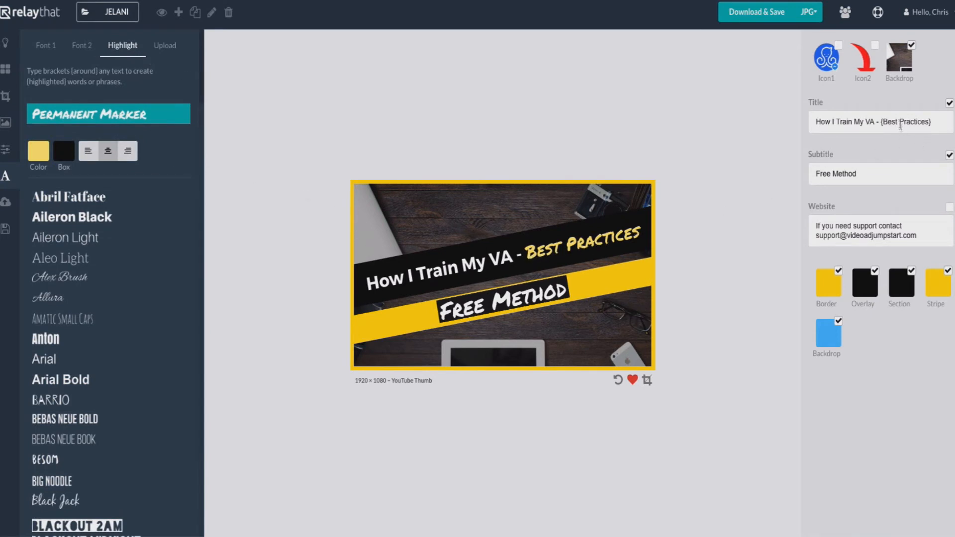
click(886, 121)
key(BackSpace)
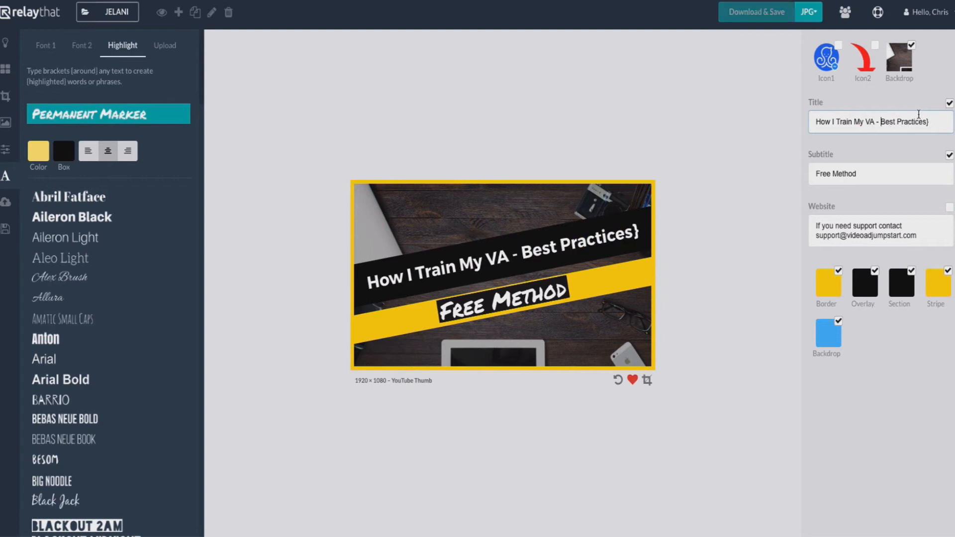
click(929, 121)
key(BackSpace)
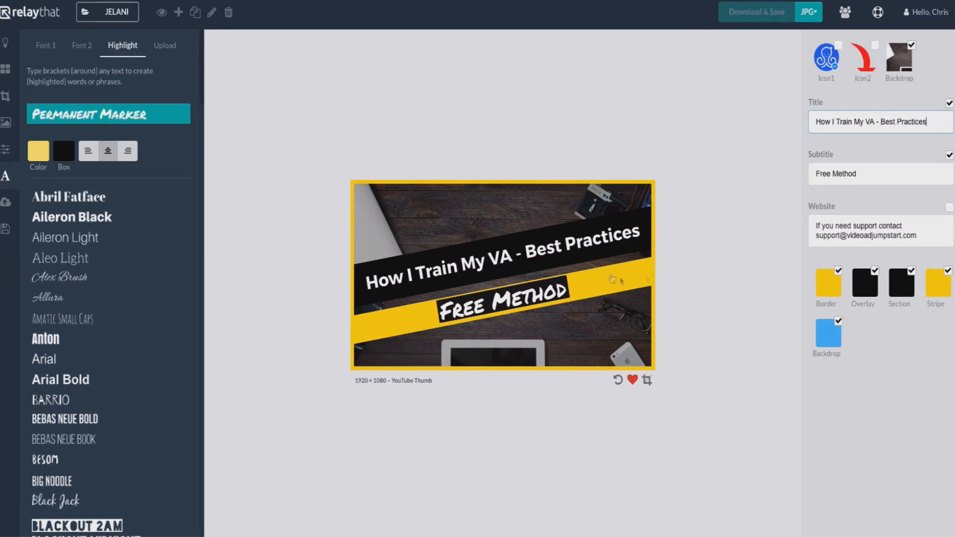
text({)
click(931, 120)
text(})
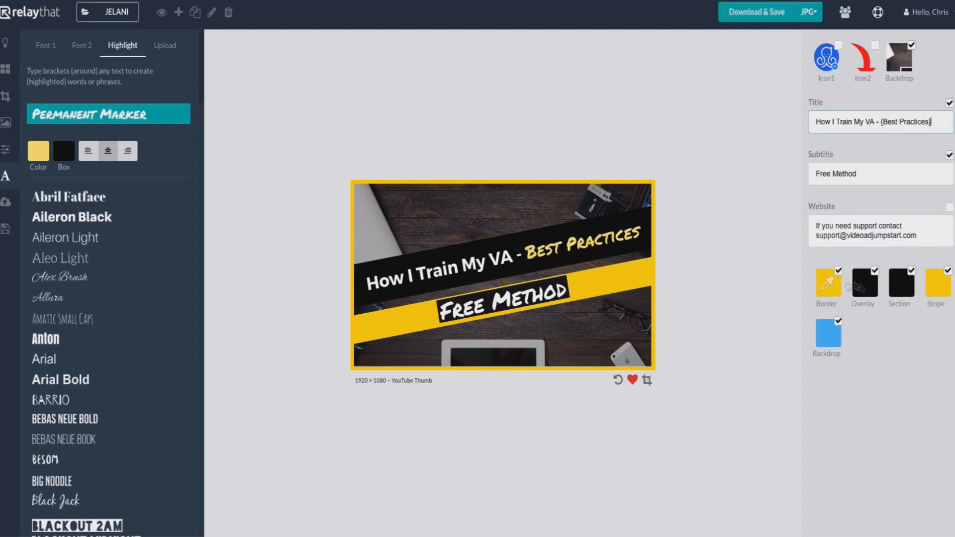
Return to the YouTube Thumb layouts and look through the alternative designs.
click(5, 69)
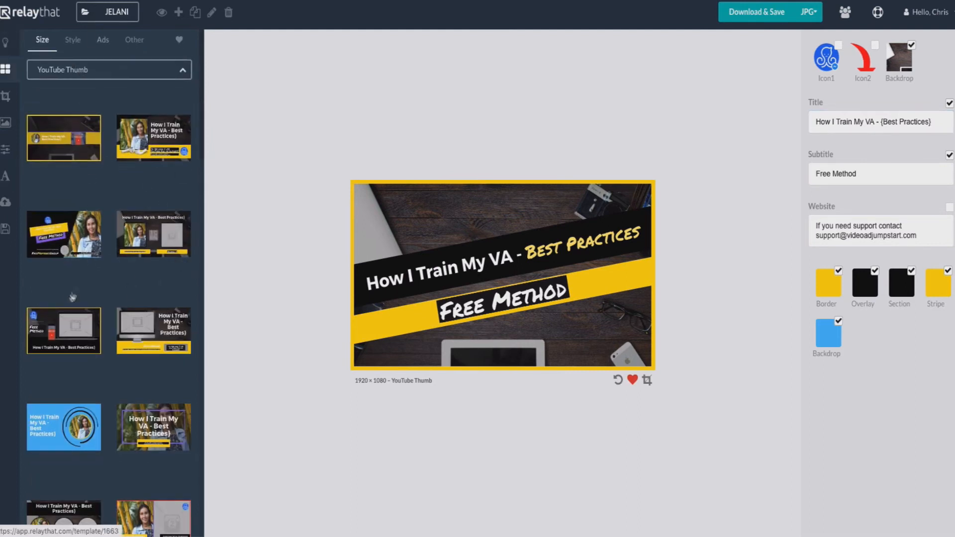
scroll(78, 261, down, 10)
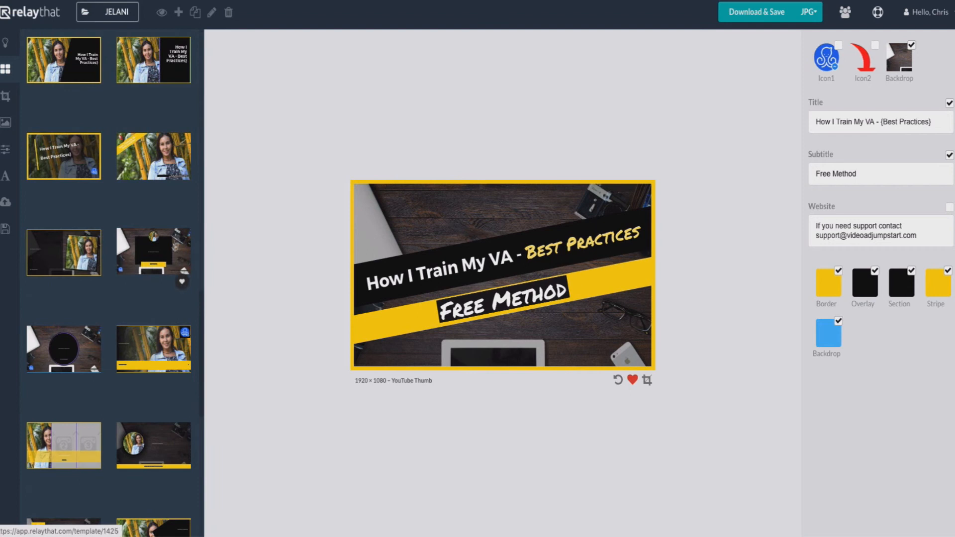
scroll(114, 287, up, 4)
scroll(114, 288, down, 5)
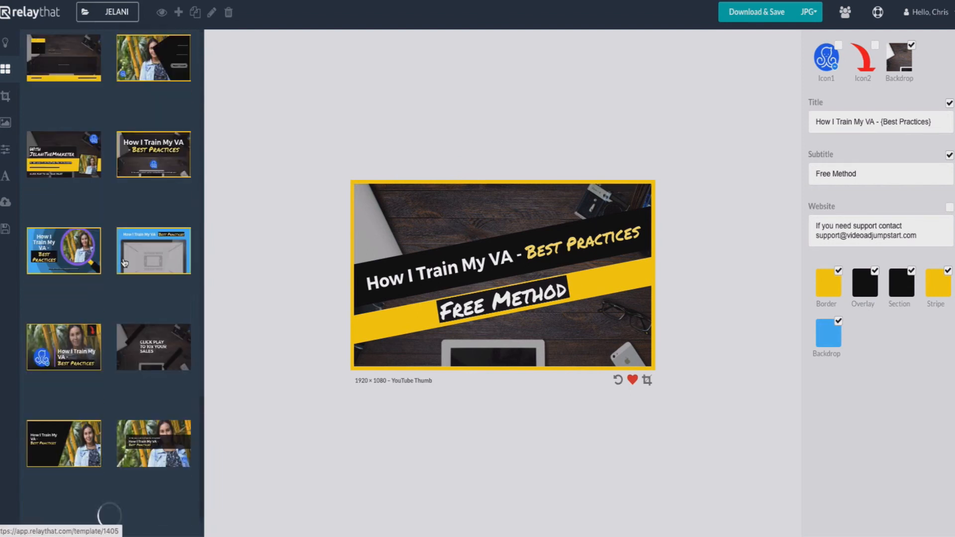
scroll(129, 291, down, 5)
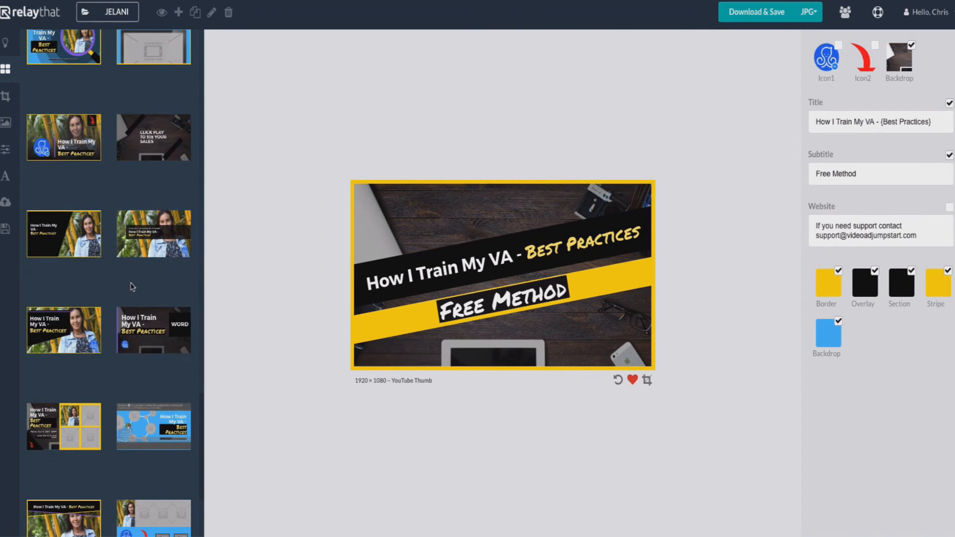
Look through the remaining YouTube Thumb layouts to compare how they arrange the title, subtitle and photo.
scroll(131, 291, down, 3)
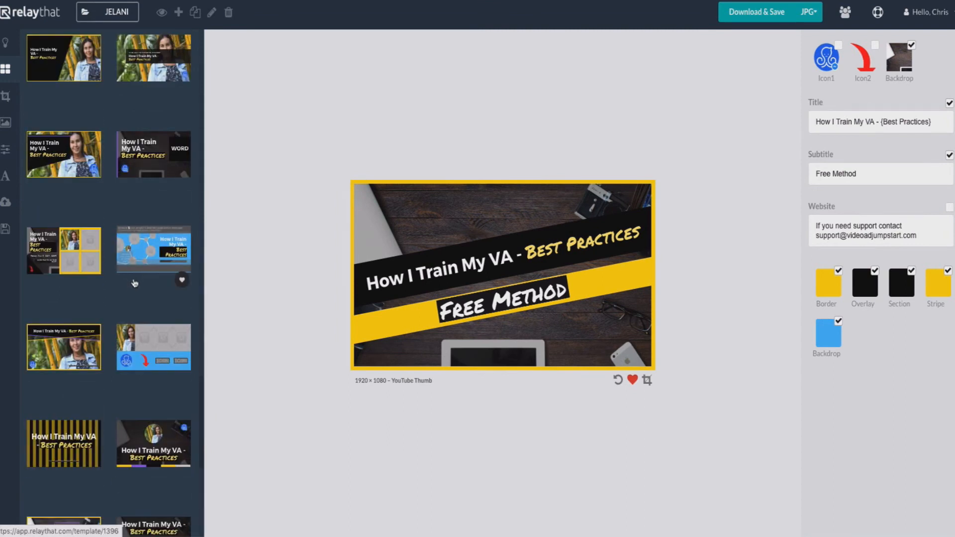
scroll(120, 322, down, 6)
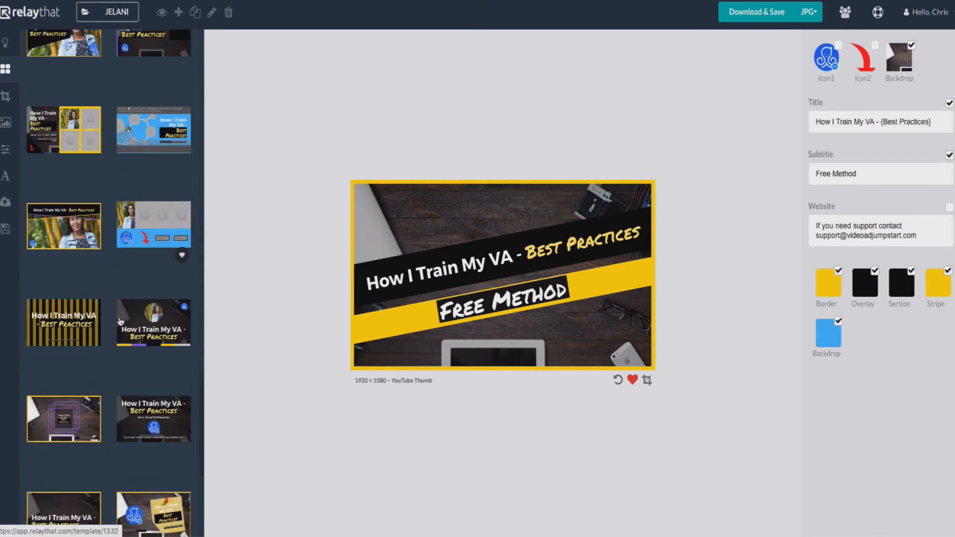
scroll(120, 322, down, 2)
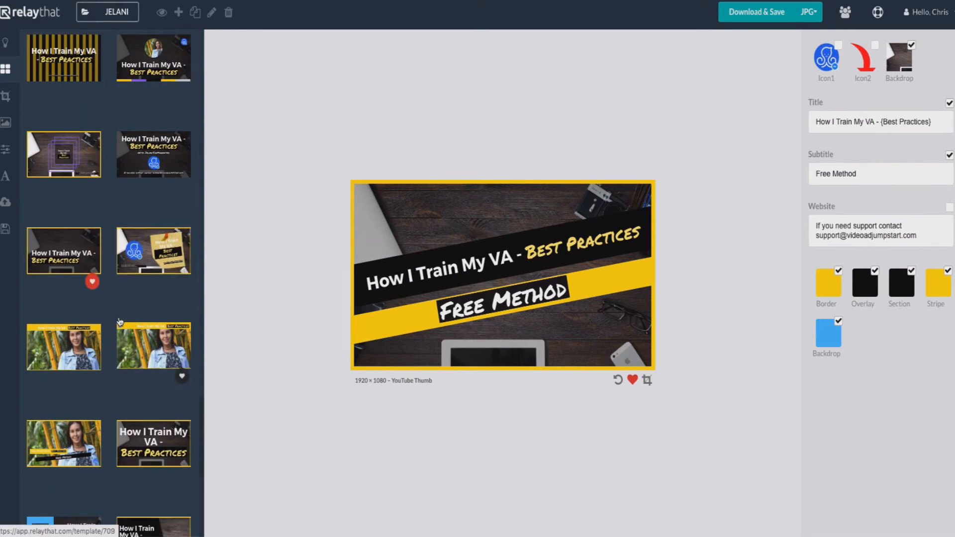
scroll(193, 244, down, 8)
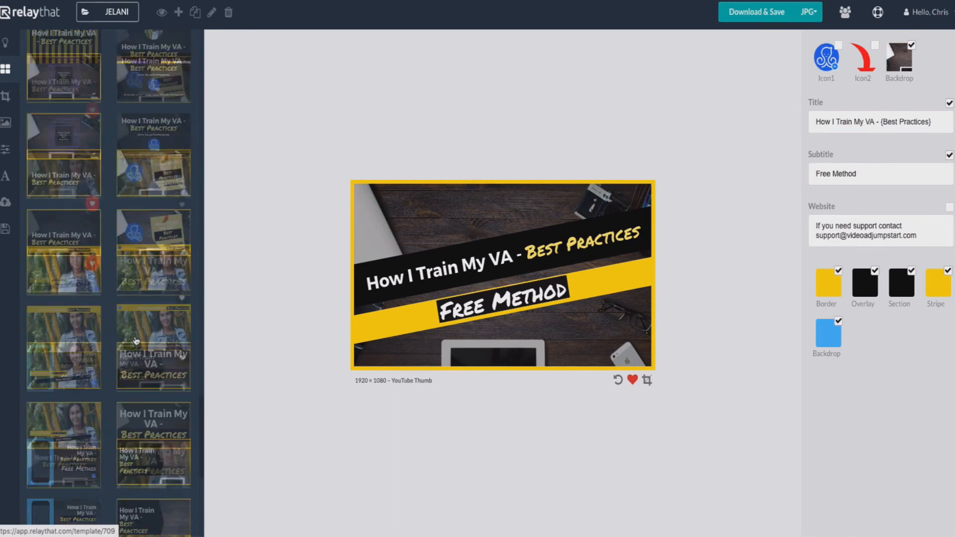
scroll(132, 314, down, 10)
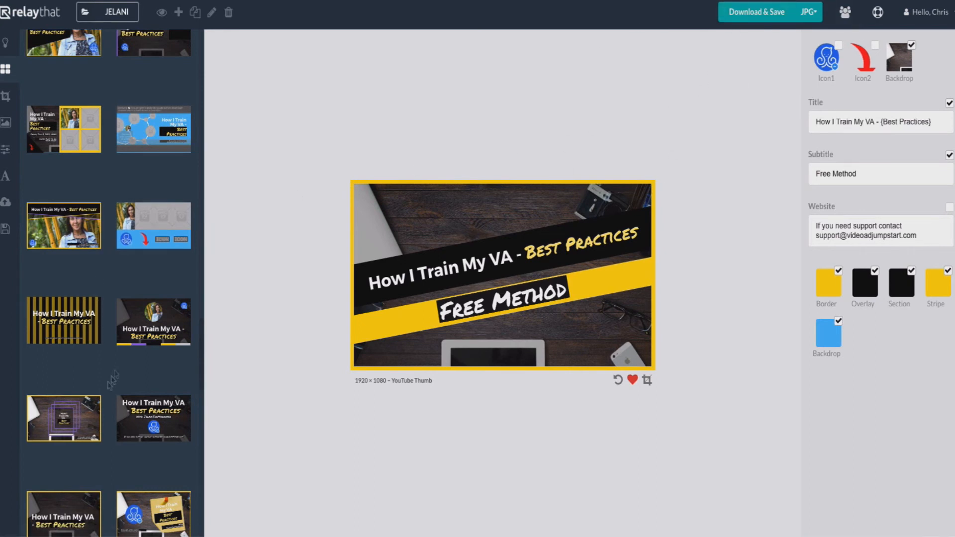
scroll(107, 335, down, 5)
scroll(110, 333, down, 10)
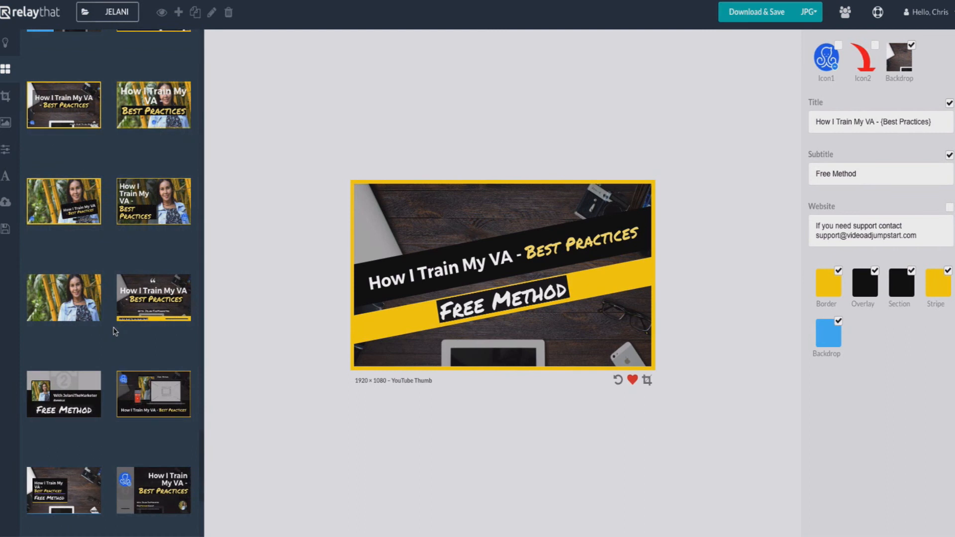
scroll(115, 332, down, 4)
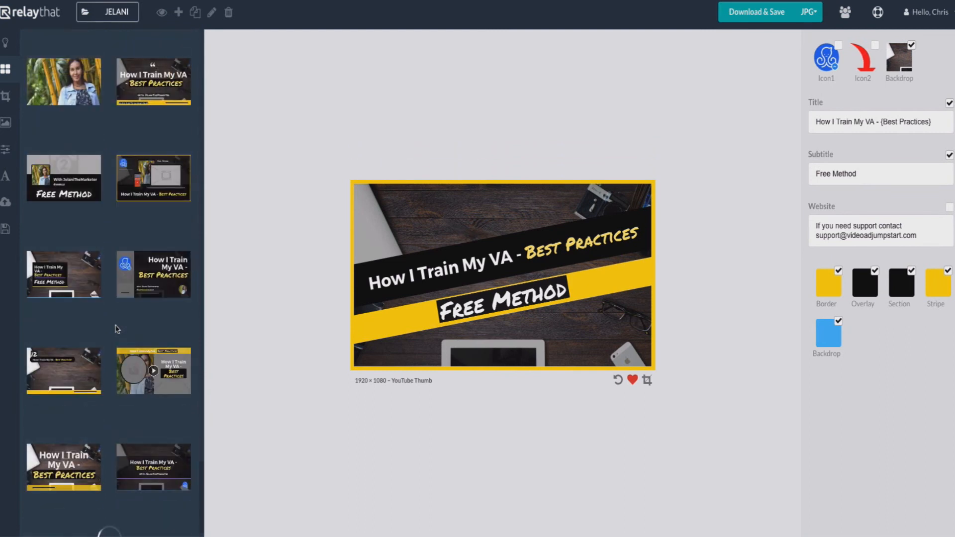
scroll(117, 329, down, 1)
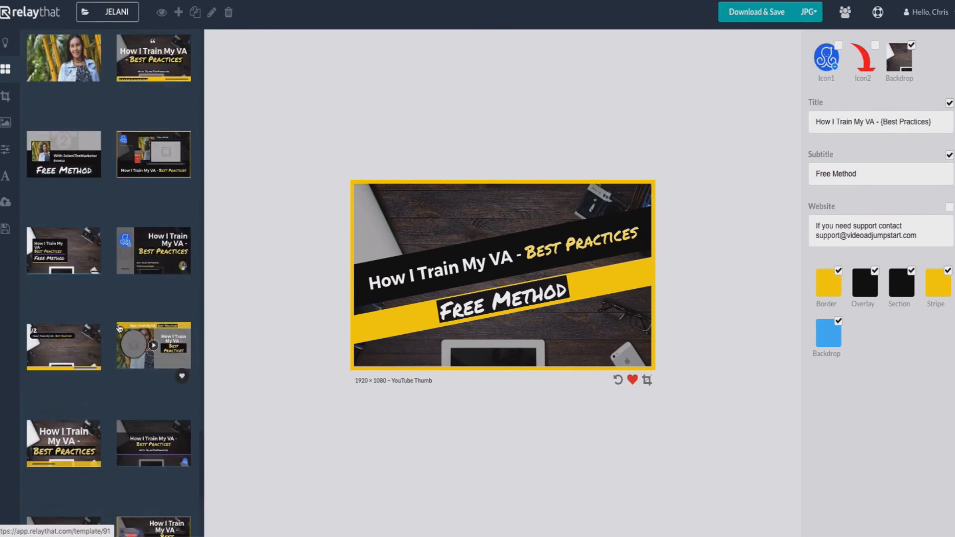
scroll(119, 328, down, 5)
scroll(133, 292, up, 2)
Switch the layout size to Facebook Cover and look through its designs, returning to the start of the list.
click(71, 78)
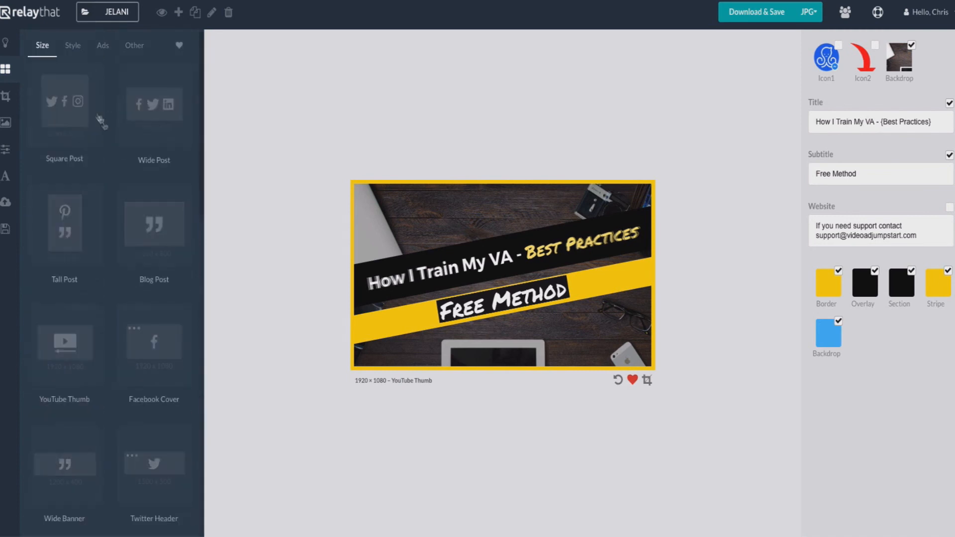
click(148, 363)
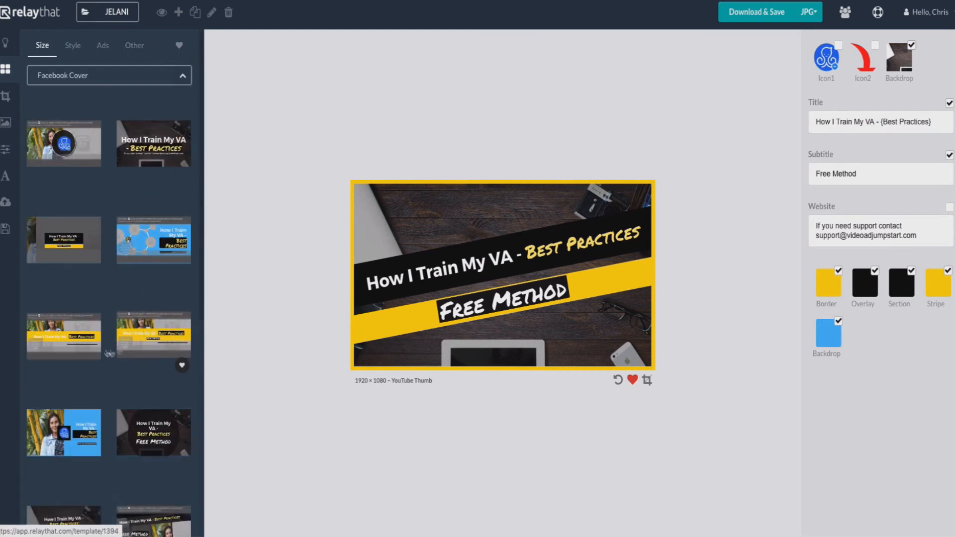
scroll(116, 348, down, 8)
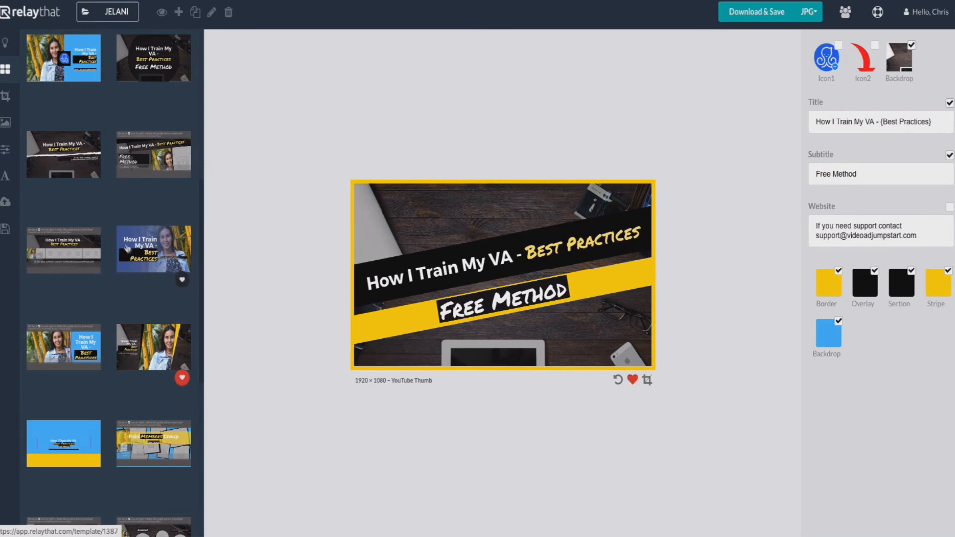
scroll(91, 380, down, 4)
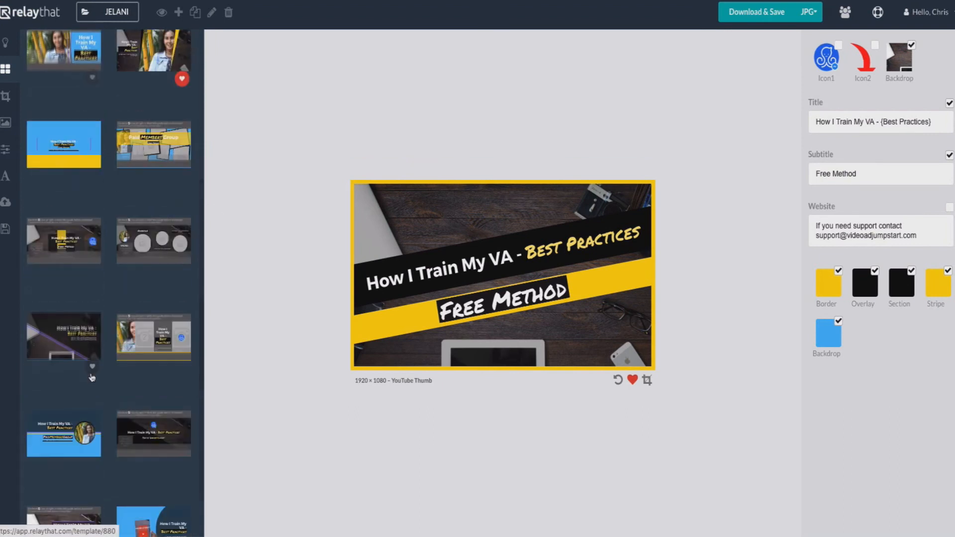
scroll(155, 337, down, 3)
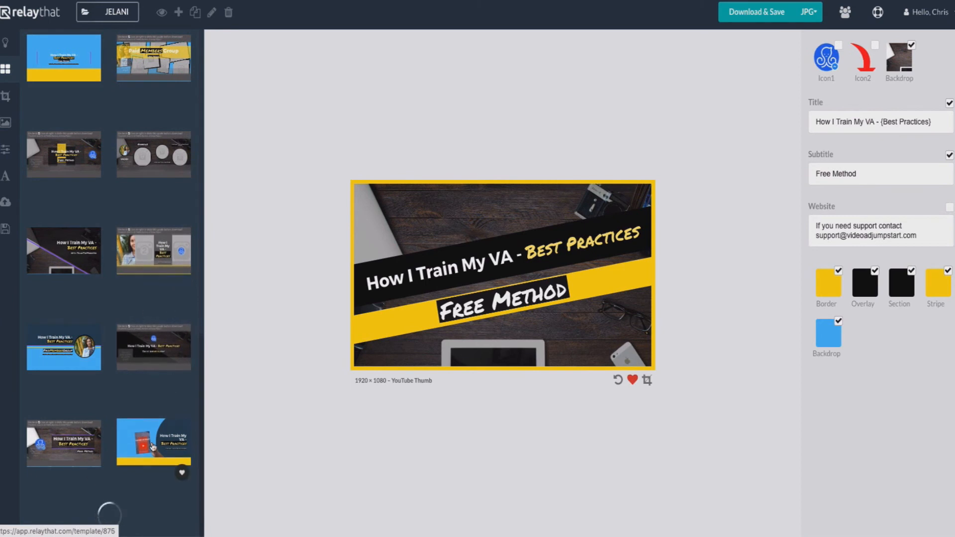
scroll(147, 451, up, 15)
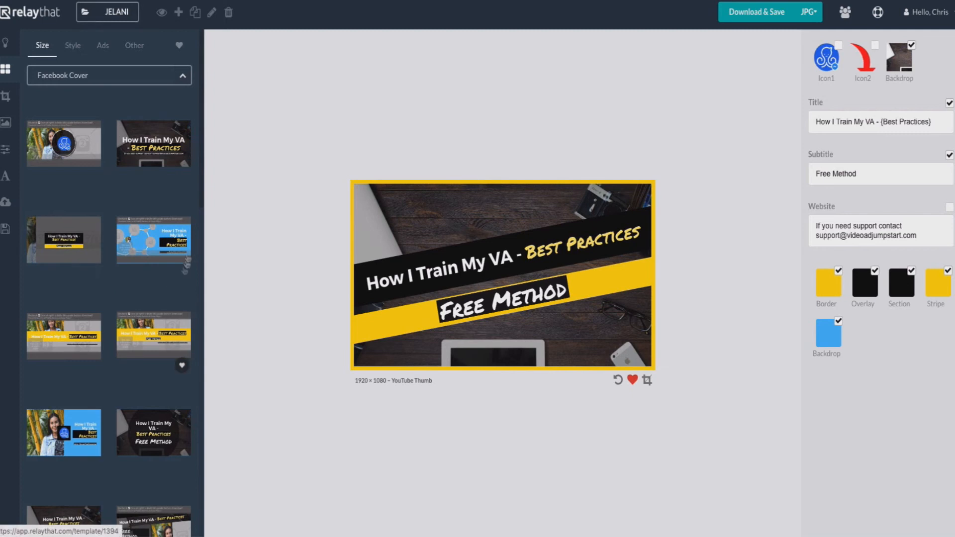
scroll(75, 328, down, 2)
scroll(75, 328, down, 5)
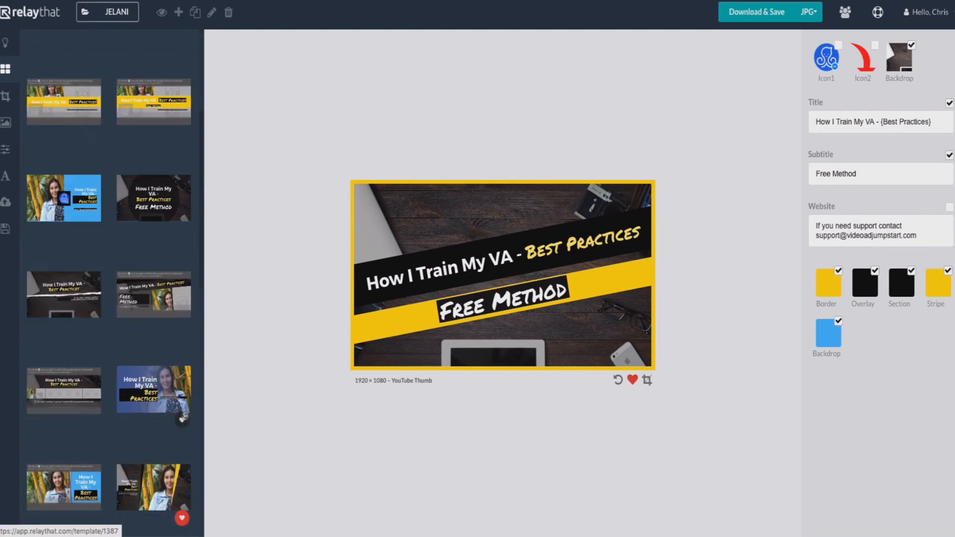
scroll(127, 379, down, 3)
scroll(128, 379, down, 4)
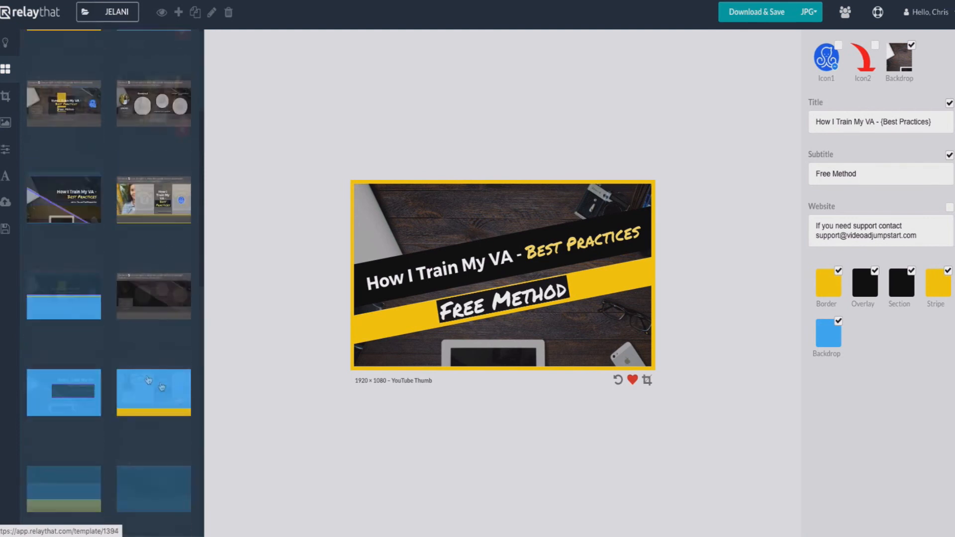
scroll(158, 346, up, 15)
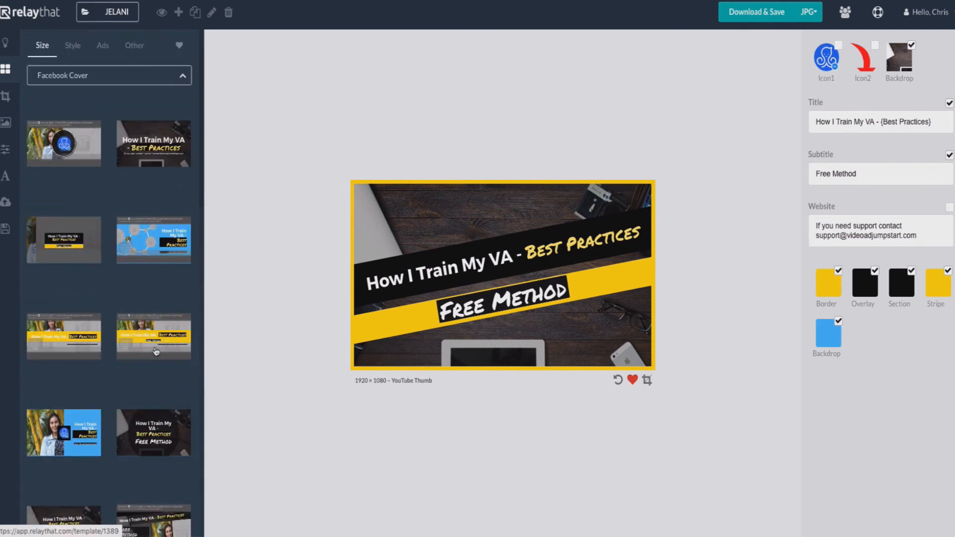
Go back to the list of layout sizes and review the available formats, from Square Post to LinkedIn Company Cover.
click(98, 77)
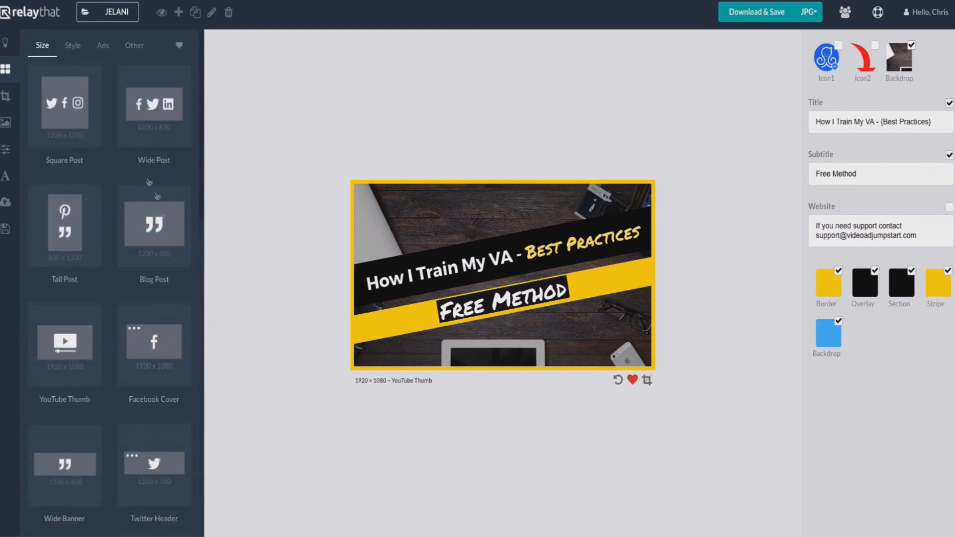
scroll(140, 293, down, 10)
scroll(141, 298, up, 10)
scroll(101, 372, down, 15)
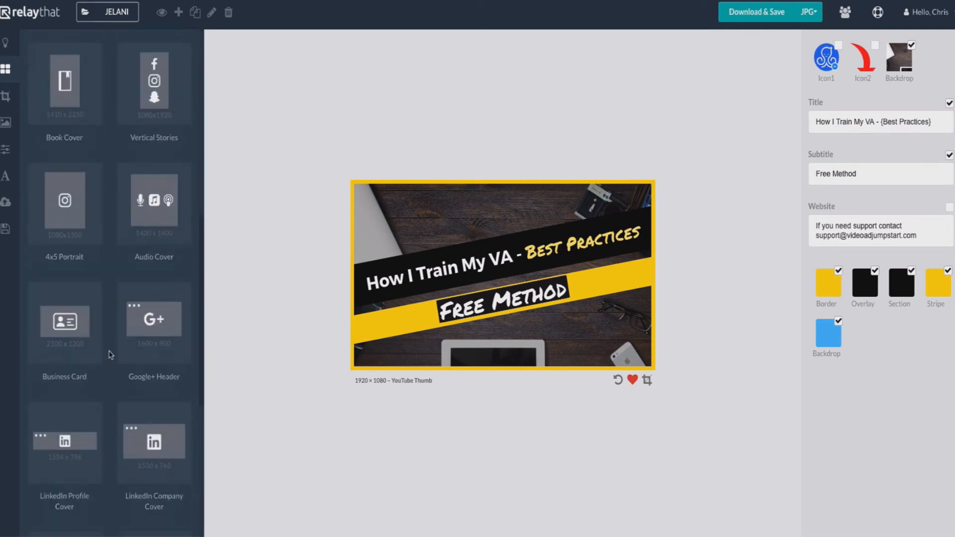
scroll(109, 348, up, 15)
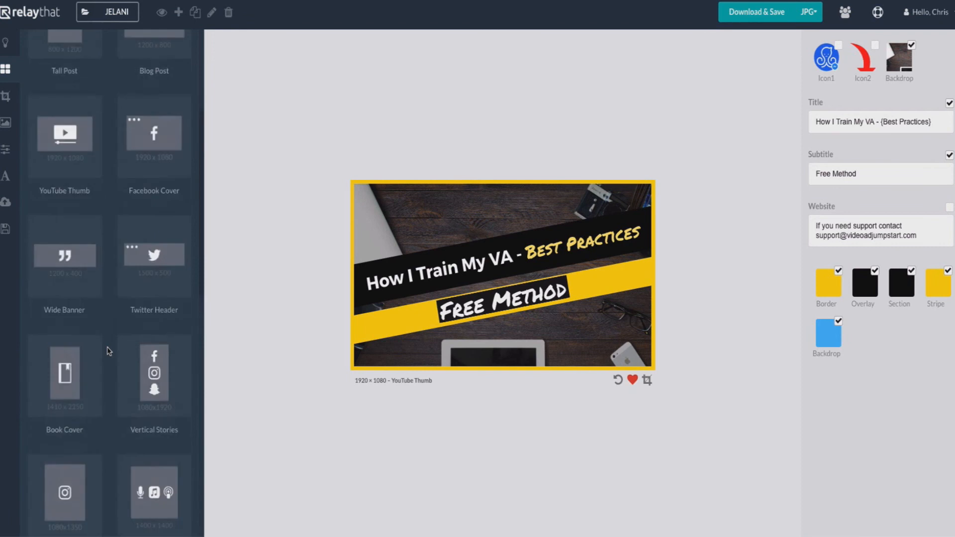